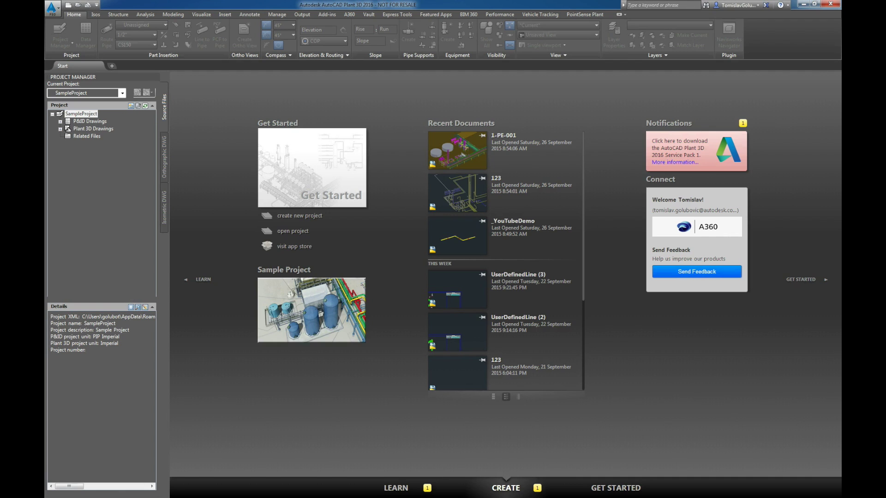
Open the 1-PE-001 model from the Area_1 folder of the Plant 3D drawings and unload its external references.
double_click(93, 129)
double_click(88, 136)
left_click(98, 144)
double_click(98, 144)
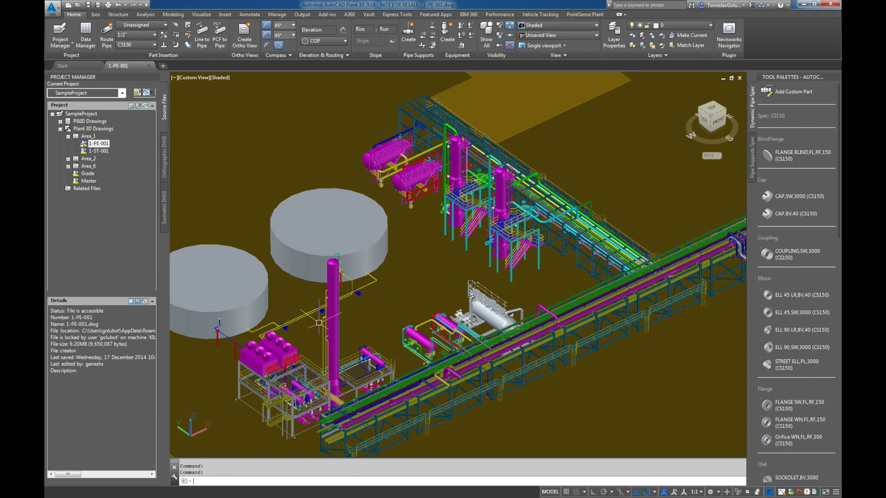
type("xr")
key("Return")
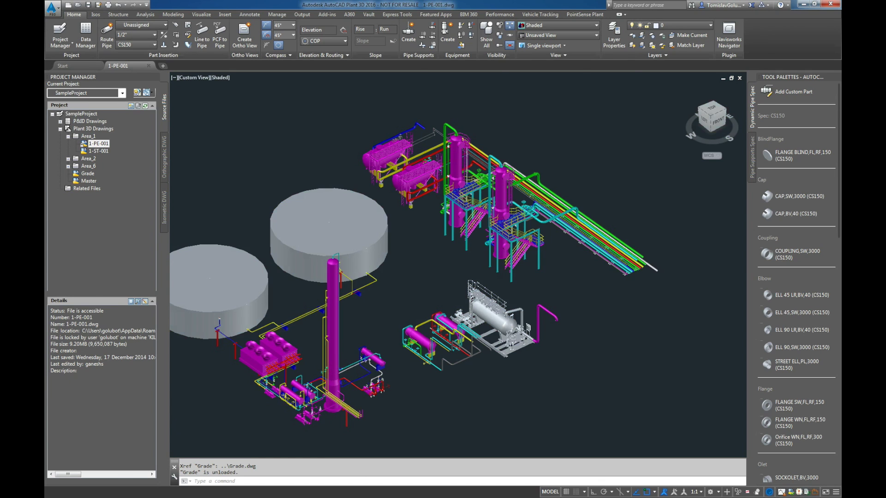
Set the visual style to 2D Wireframe with the red header piping at the equipment nozzles in close view.
scroll(291, 420, "up", 2)
scroll(286, 350, "up", 5)
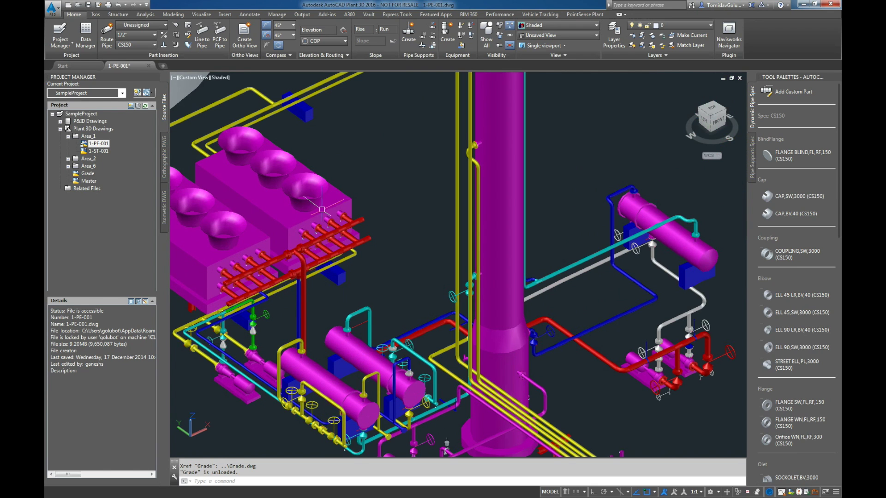
scroll(325, 213, "up", 4)
middle_click_drag(325, 213, 403, 214)
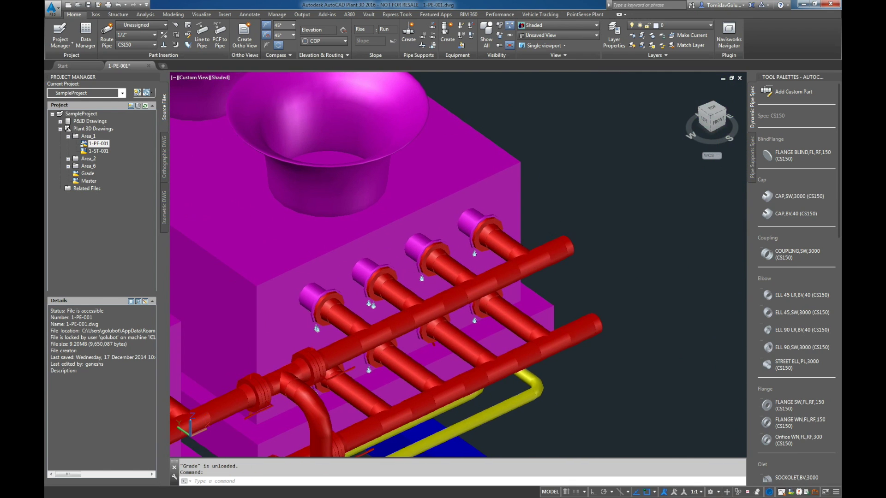
left_click(220, 78)
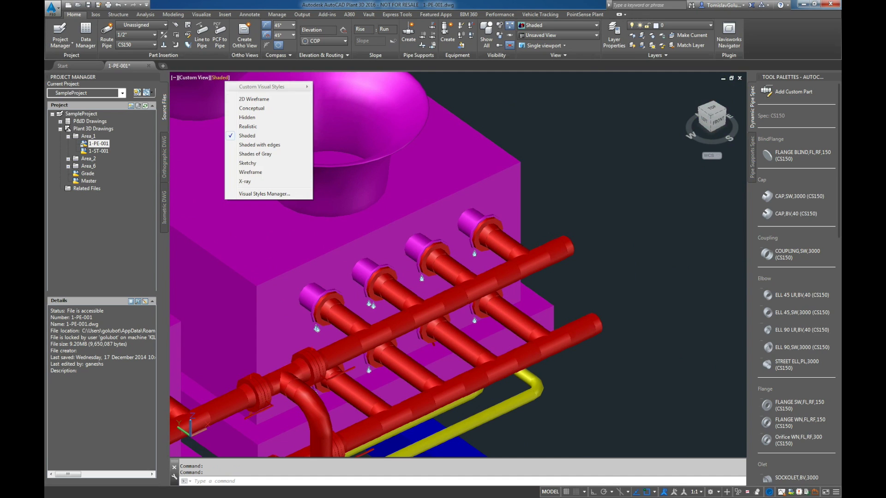
left_click(250, 98)
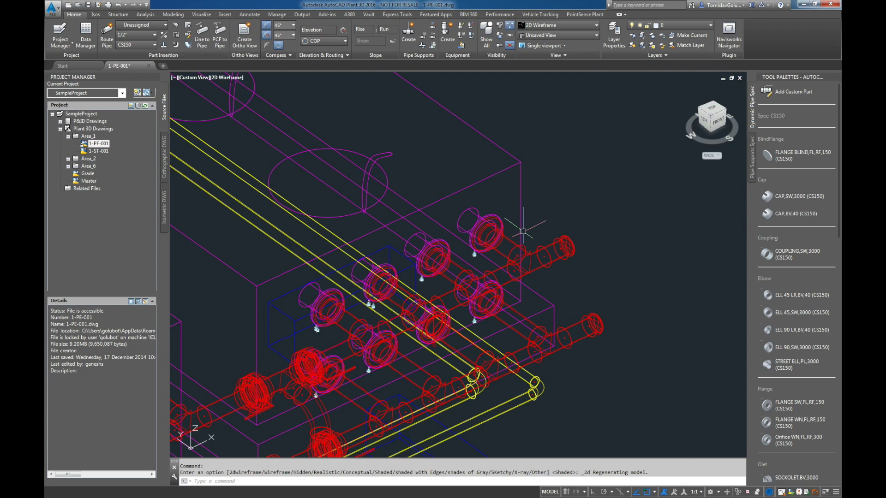
Measure the distance between the centres of two adjacent nozzle flanges in the upper row.
type("DI")
key("Return")
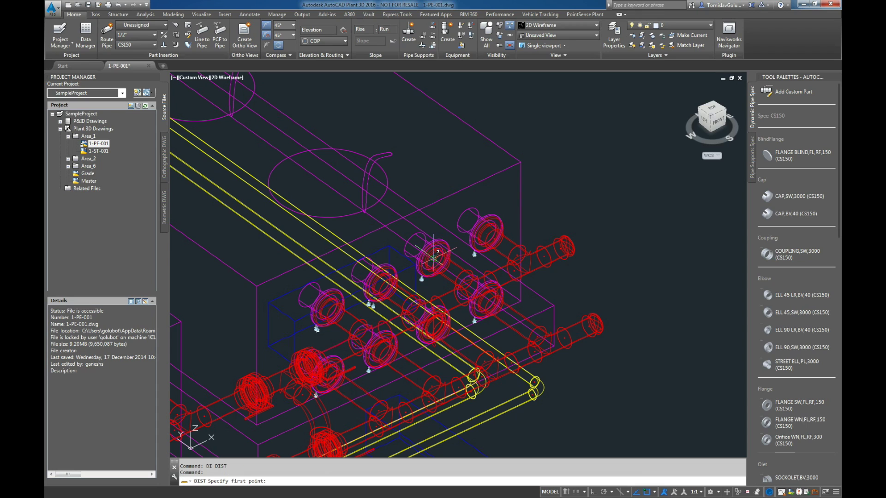
left_click(434, 256)
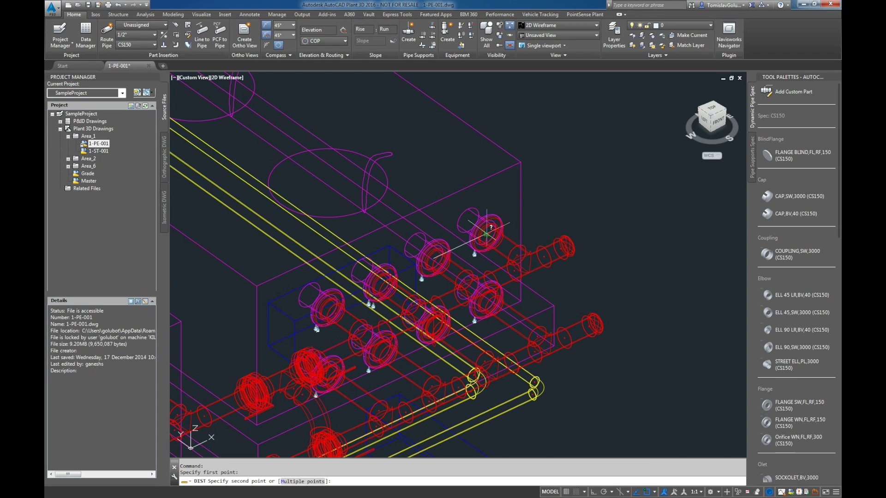
left_click(487, 234)
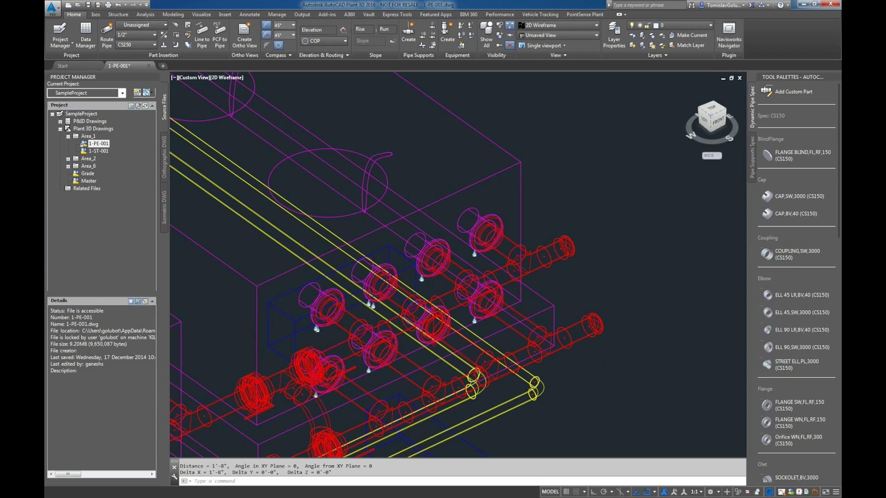
Start a Quick Iso with all components of the model as its selection.
scroll(577, 221, "down", 3)
scroll(578, 221, "down", 5)
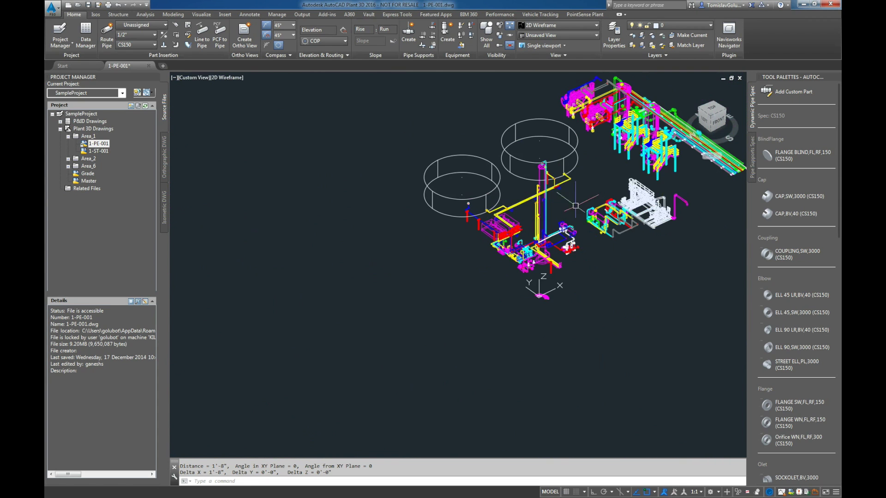
middle_click_drag(558, 203, 468, 261)
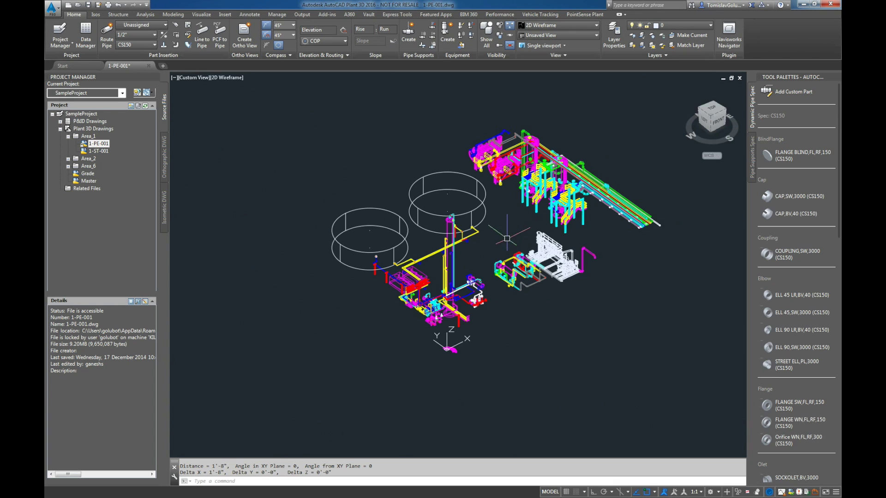
left_click(95, 15)
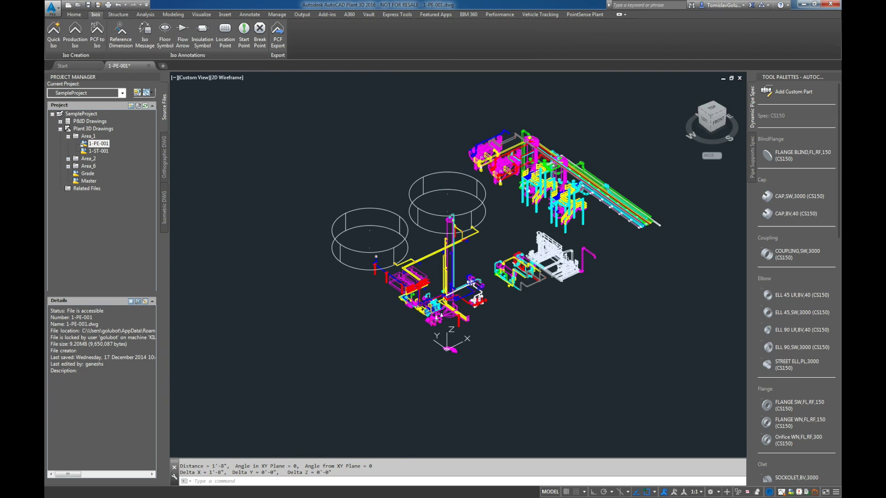
left_click(54, 31)
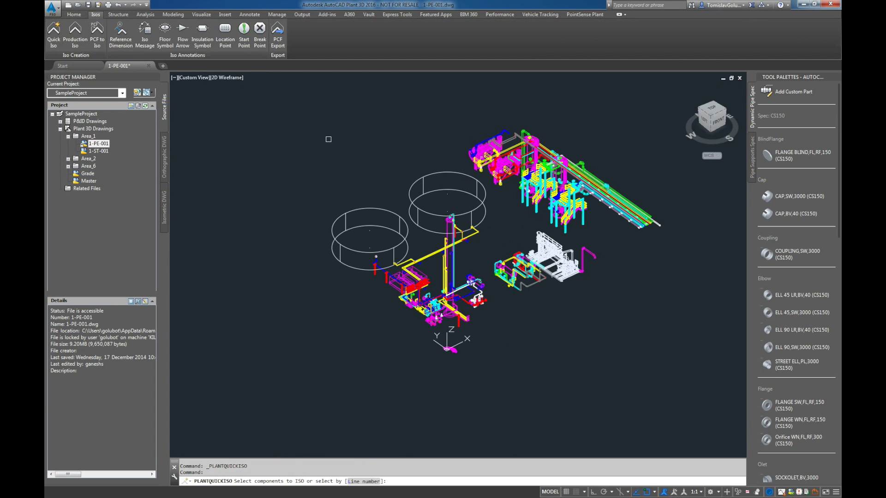
type("all")
key("Return")
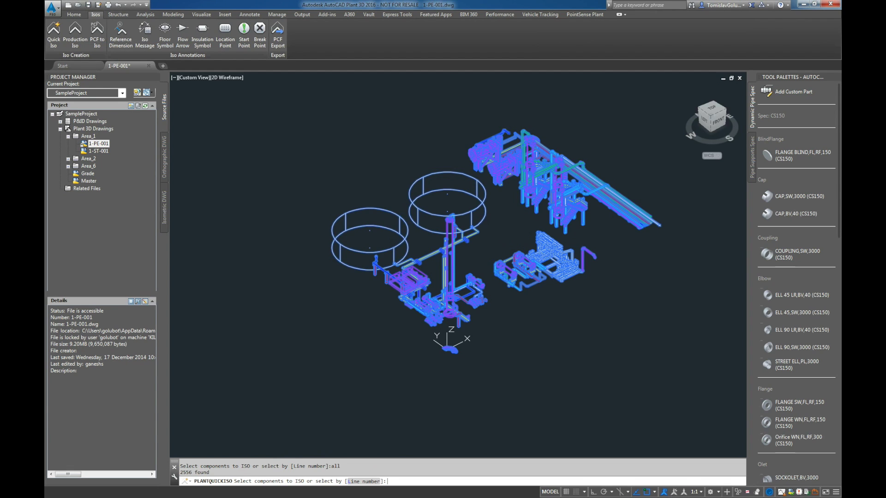
key("Return")
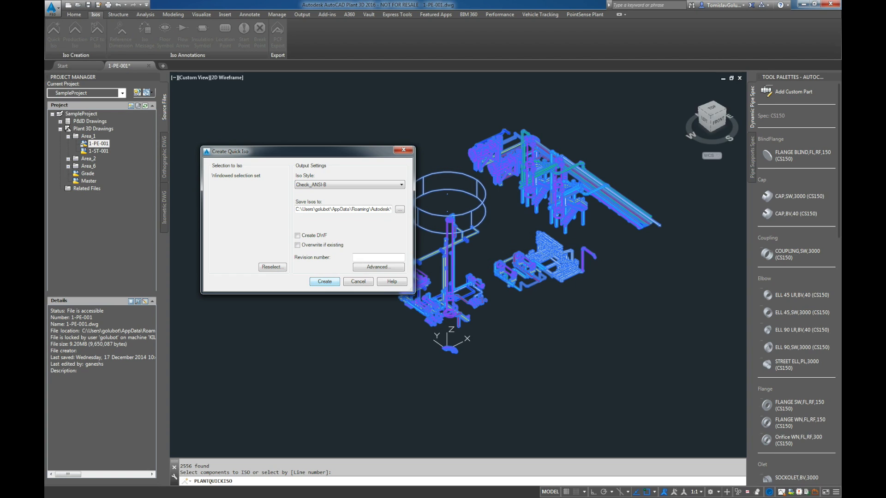
Check UserDefinedLine.pcf in the Check_ANSI-B PCFs folder in Windows Explorer before creating the isometric.
left_click_drag(885, 14, 508, 55)
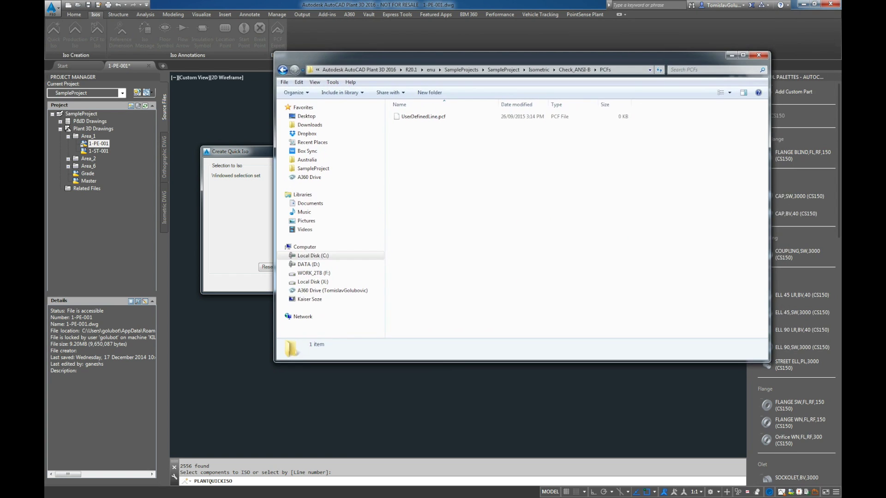
left_click(423, 116)
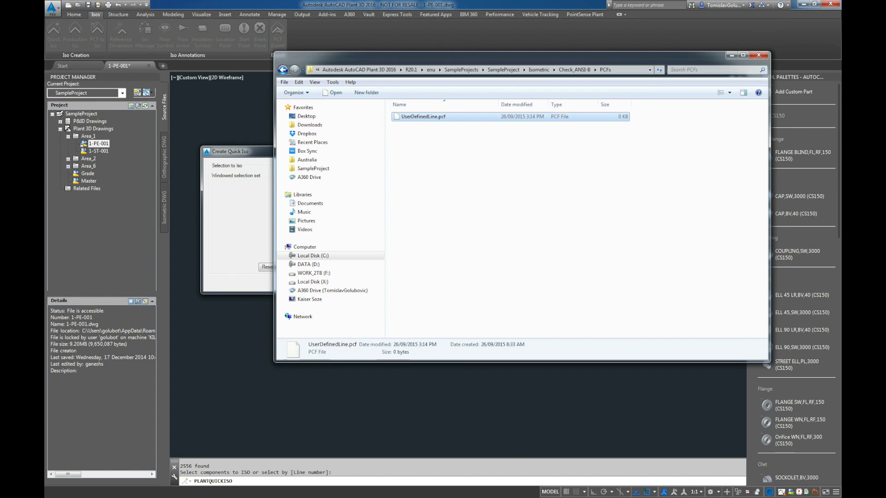
left_click_drag(509, 56, 885, 141)
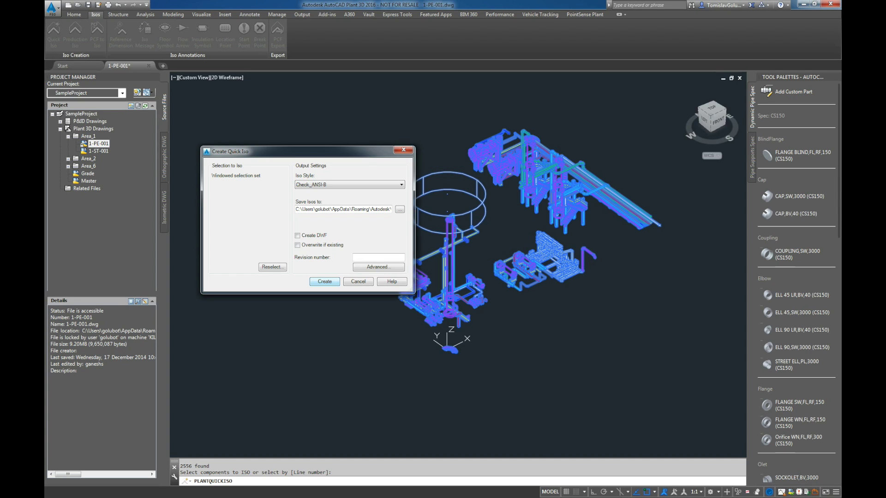
Create the Quick Iso with the Check_ANSI-B style and check the generated UserDefinedLine.pcf in the PCFs folder.
key("Return")
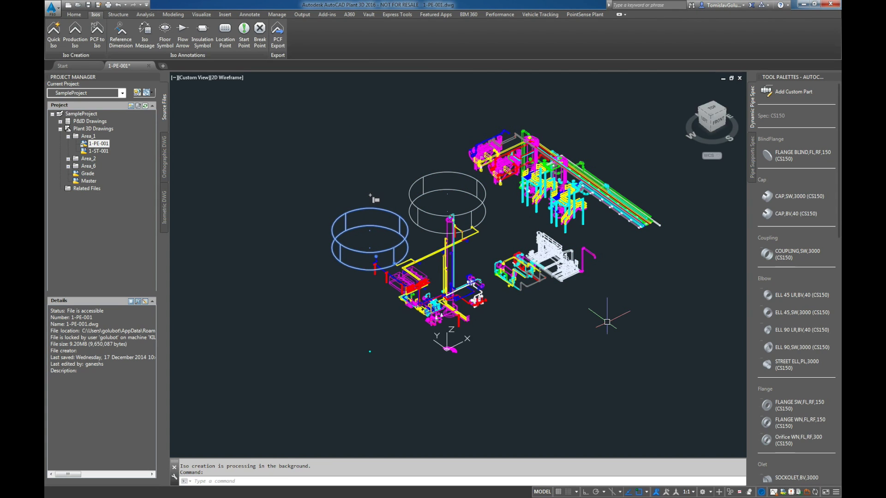
left_click_drag(840, 152, 437, 135)
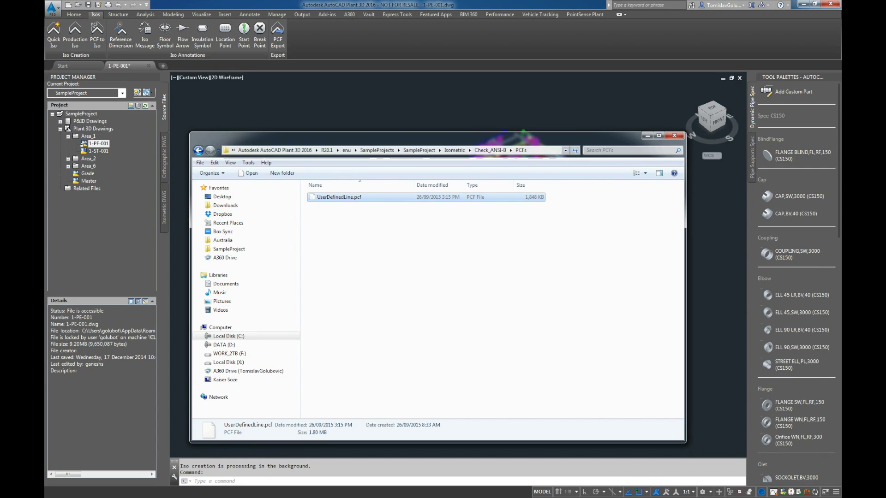
key("alt+Tab")
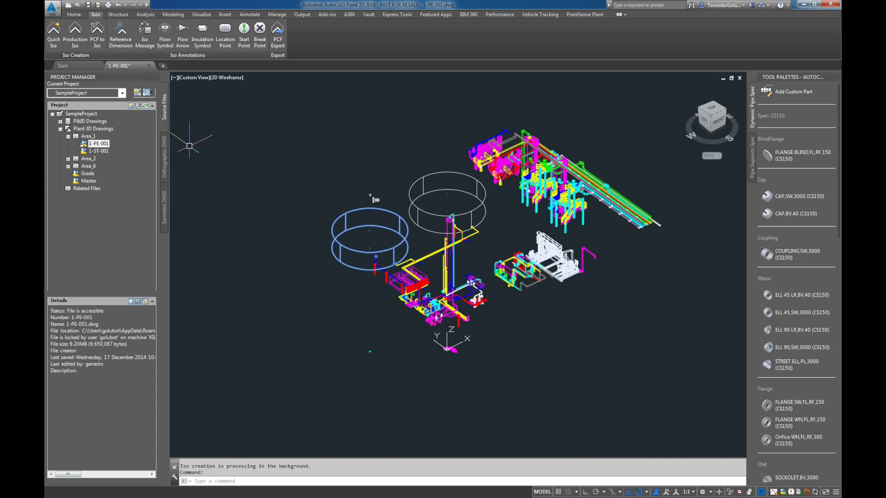
Switch the current project to _YouTubeProject, closing the open 1-PE-001 drawing and saving its changes.
left_click(122, 92)
left_click(74, 100)
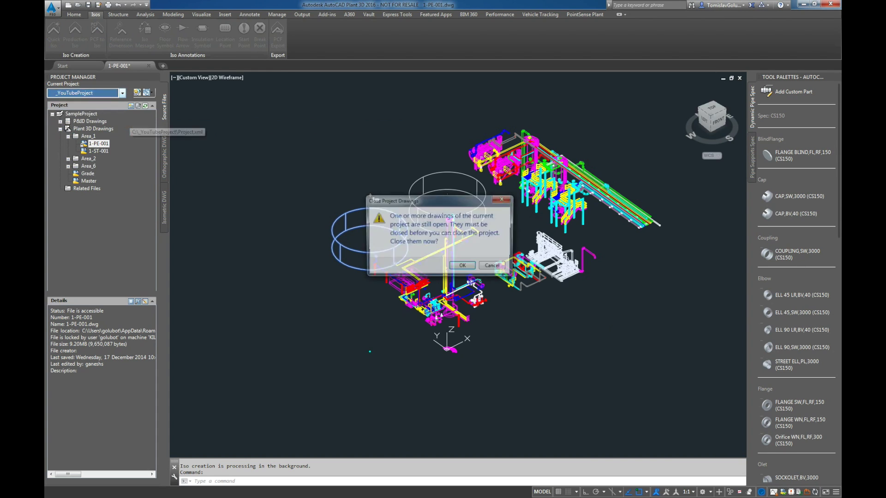
left_click(463, 267)
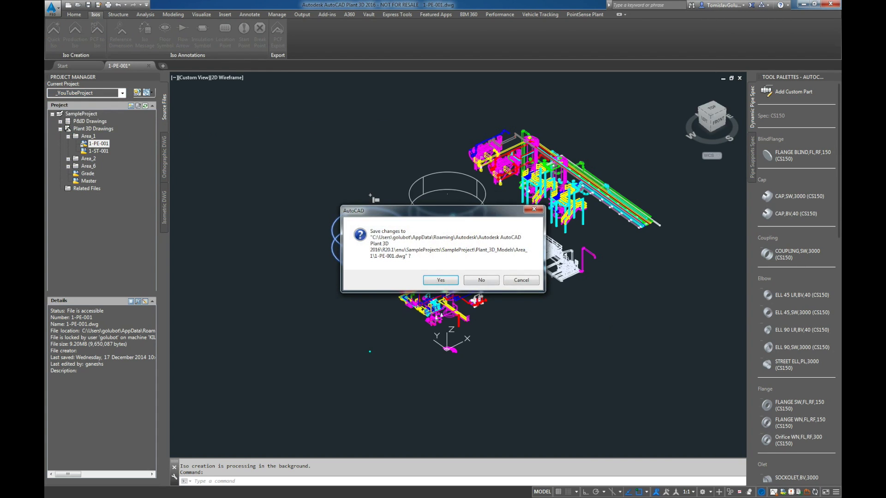
left_click(441, 280)
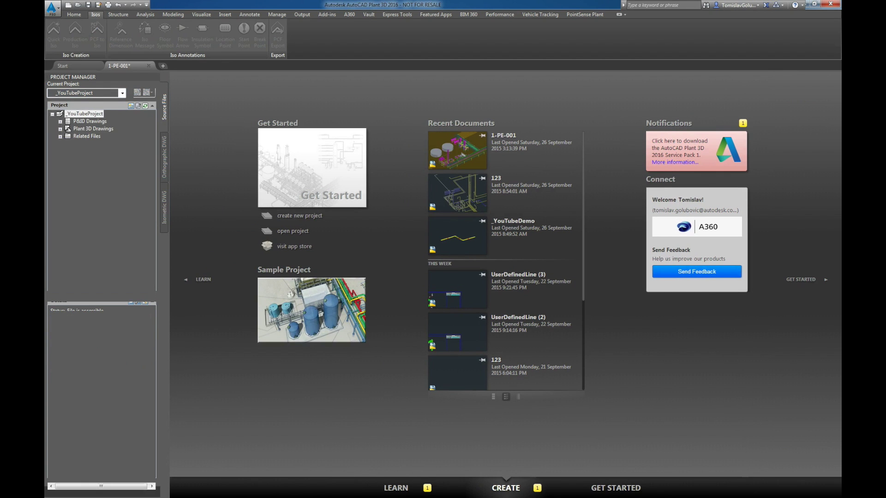
Create a new Plant 3D drawing named Imperial2Metric in the project's Plant 3D Drawings.
double_click(94, 129)
right_click(94, 129)
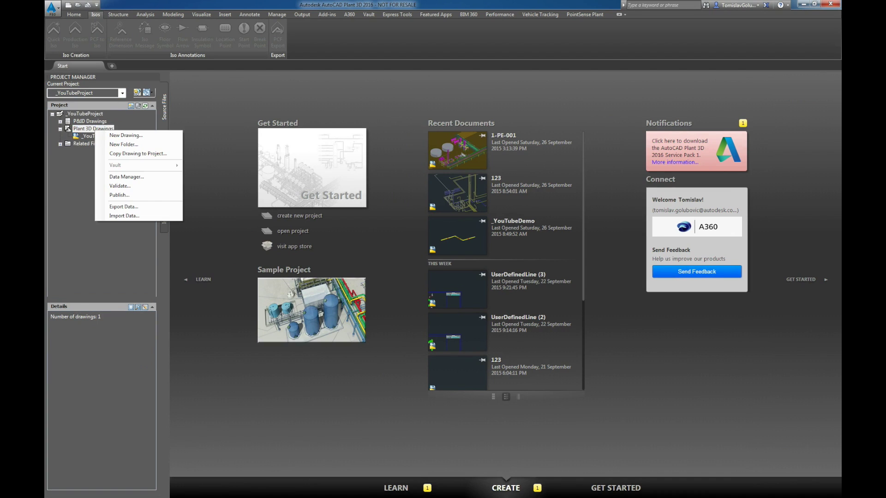
left_click(123, 135)
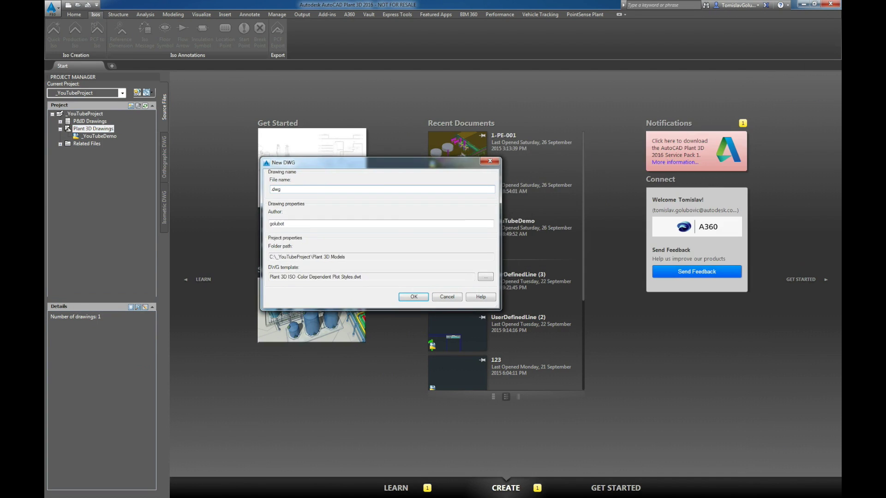
type("Imperial2Metric")
key("Return")
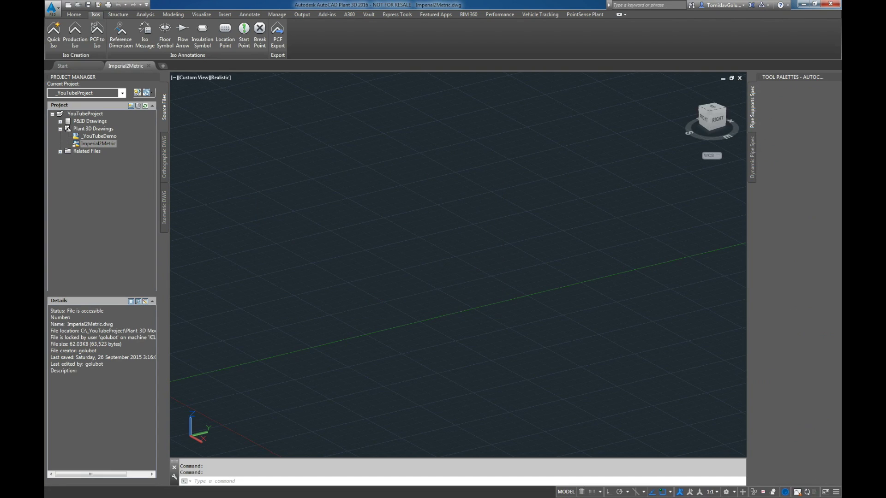
Load UserDefinedLine.pcf from the sample project's Check_ANSI-B PCFs folder into the PCF to Pipe tool.
left_click(410, 215)
scroll(450, 213, "down", 6)
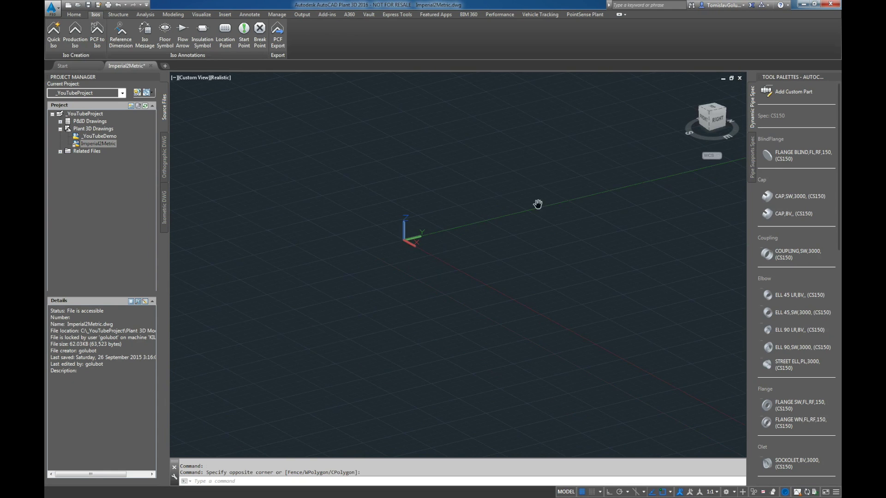
middle_click_drag(536, 205, 409, 253)
scroll(434, 254, "down", 4)
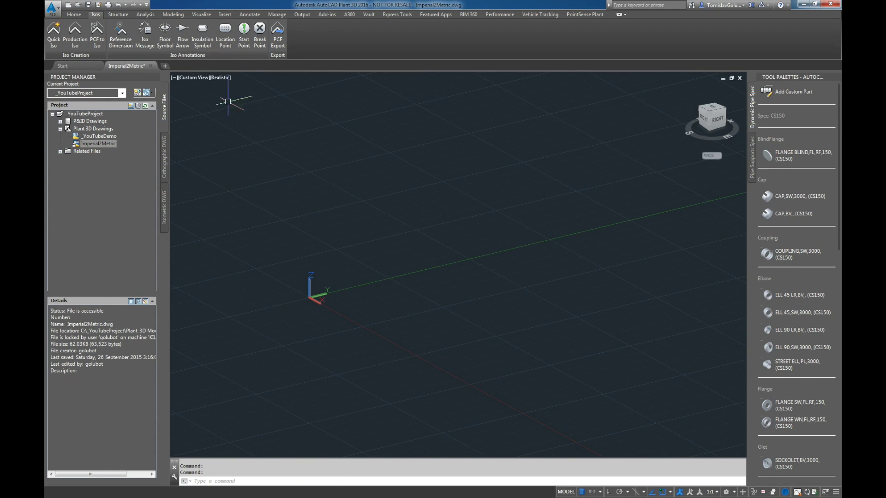
left_click(74, 14)
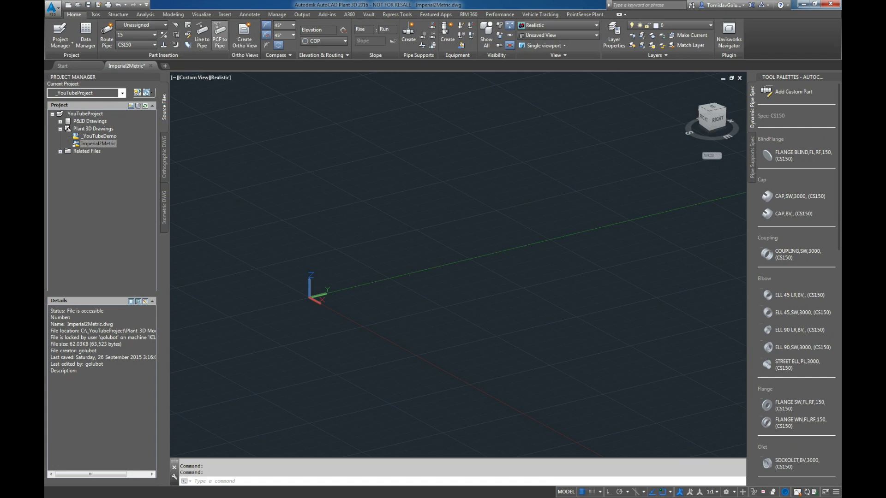
left_click(220, 37)
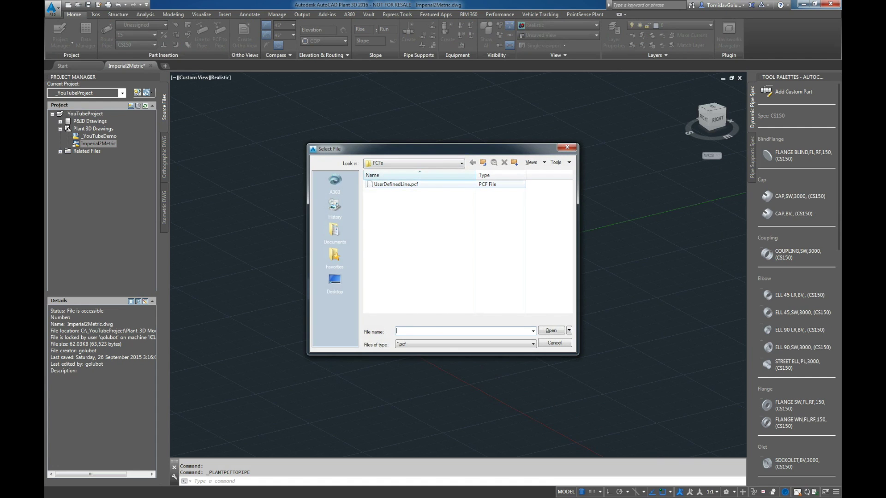
left_click(396, 184)
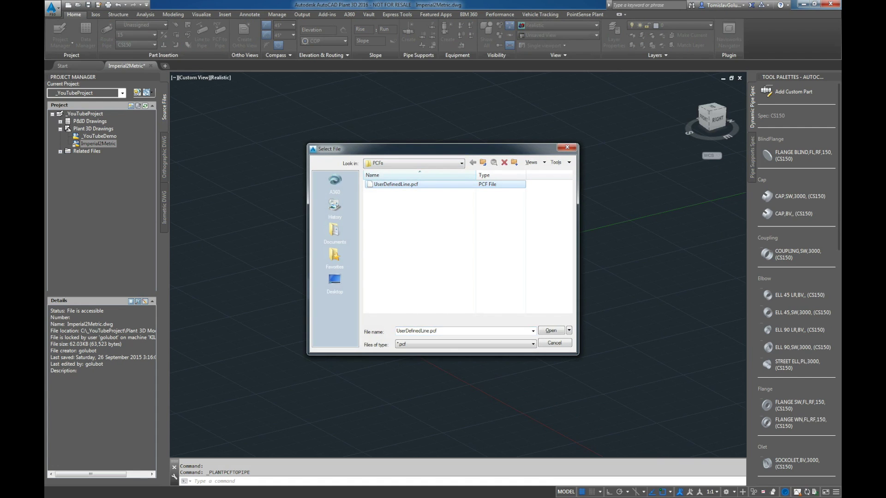
left_click(461, 162)
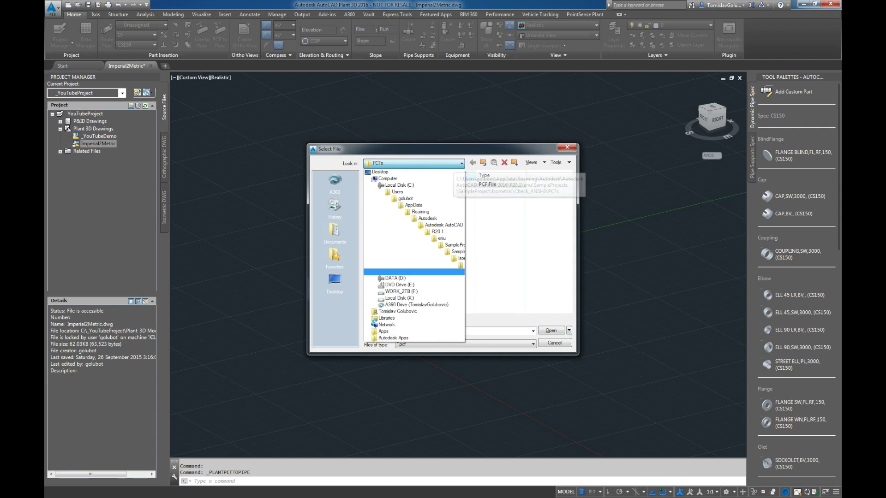
left_click(458, 163)
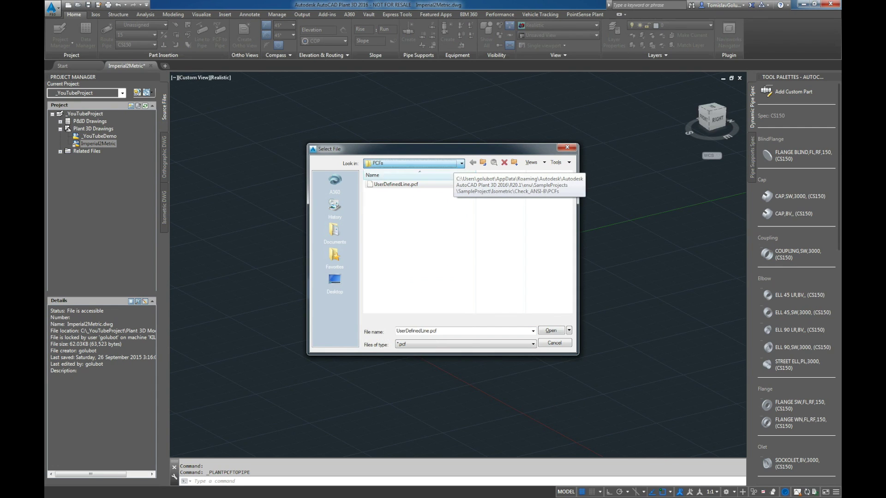
left_click(550, 330)
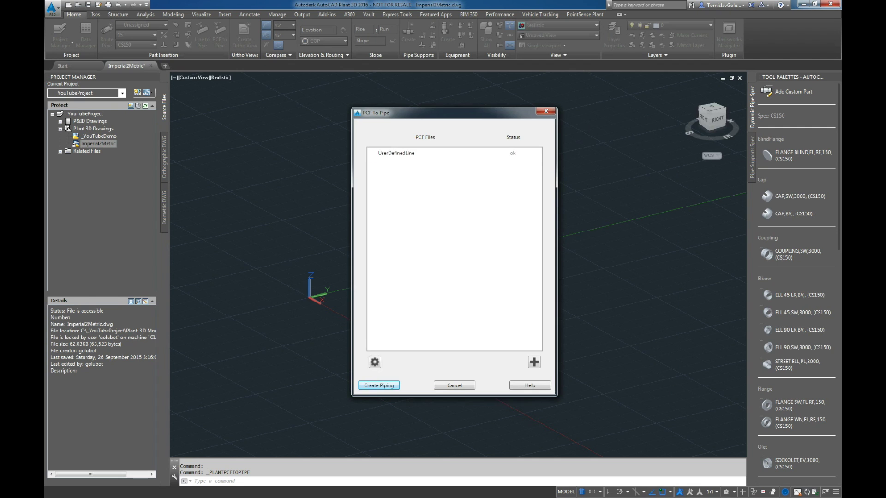
Create the piping from the loaded UserDefinedLine PCF file in the Imperial2Metric drawing and look over the generated model.
left_click_drag(415, 112, 676, 134)
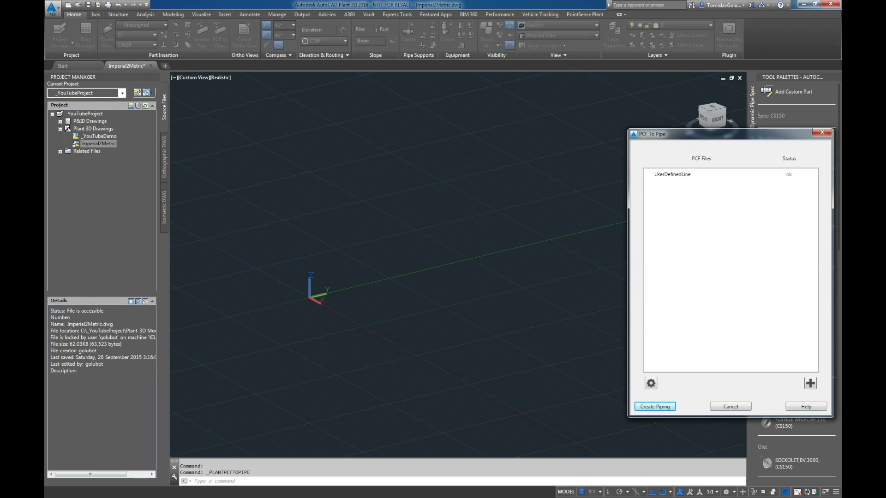
key("Return")
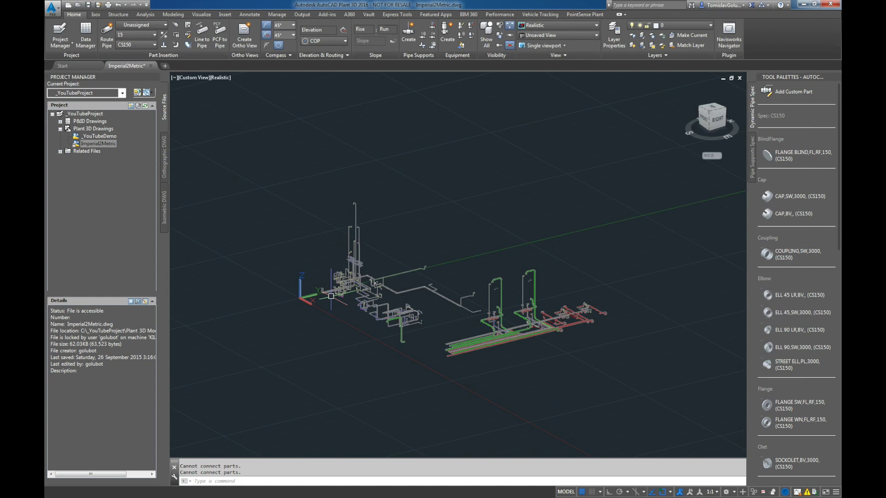
scroll(334, 281, "up", 5)
middle_click_drag(336, 262, 515, 291, "shift")
scroll(556, 159, "down", 2)
middle_click_drag(556, 159, 475, 257)
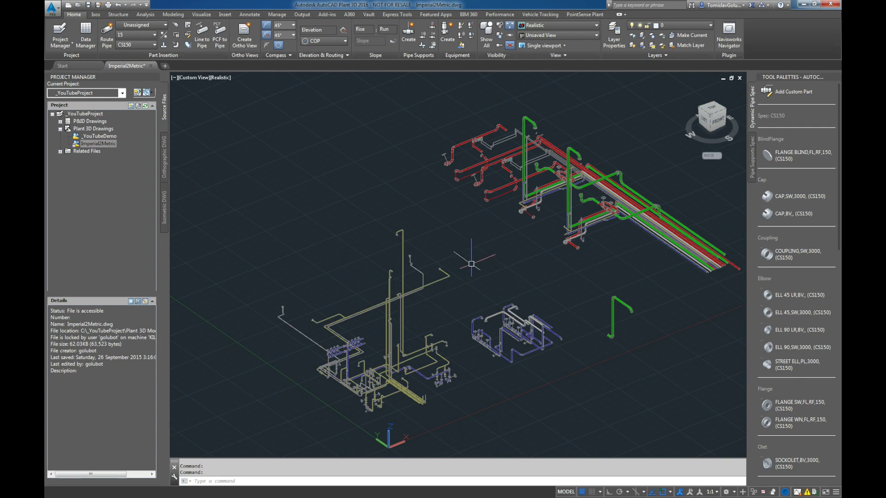
Set the visual style to 2D Wireframe and measure the distance between two neighbouring flanged branches on the upper blue header.
scroll(364, 364, "up", 6)
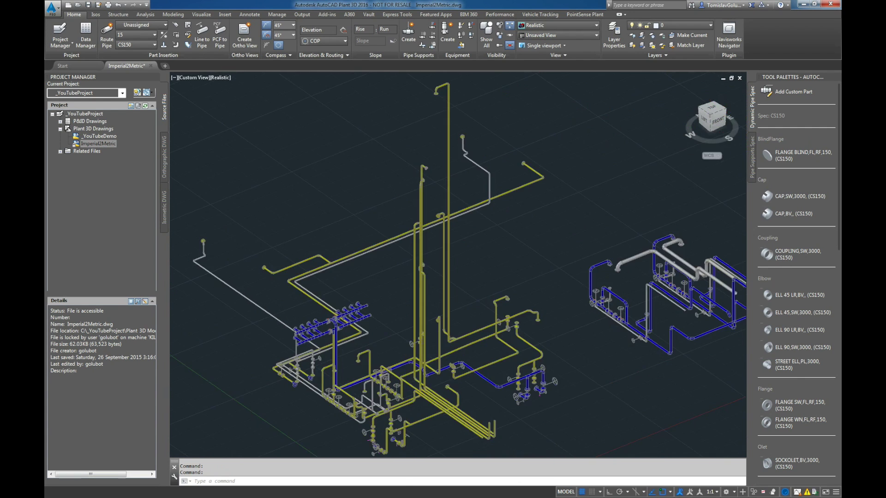
scroll(328, 222, "up", 5)
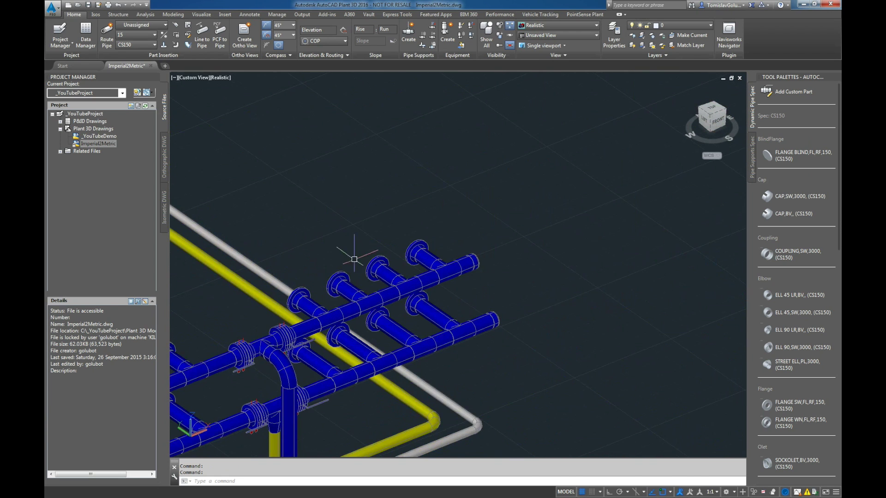
scroll(364, 253, "up", 2)
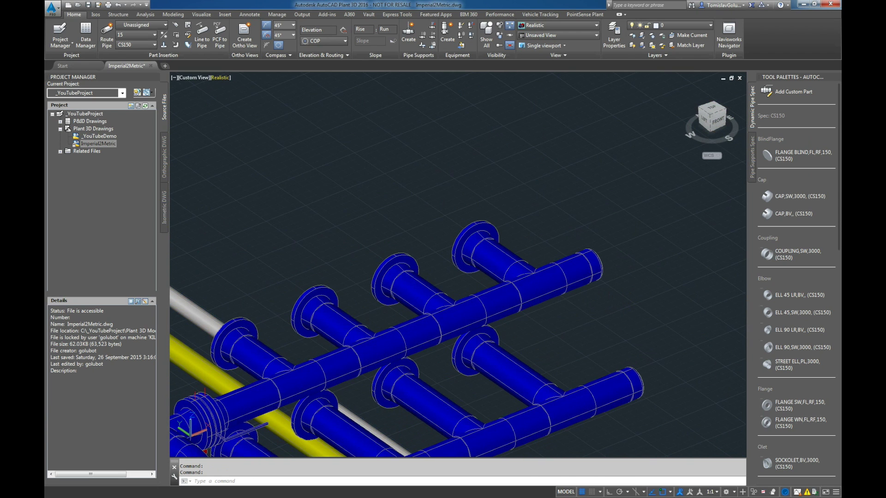
left_click(220, 78)
left_click(233, 88)
type("di")
key("Return")
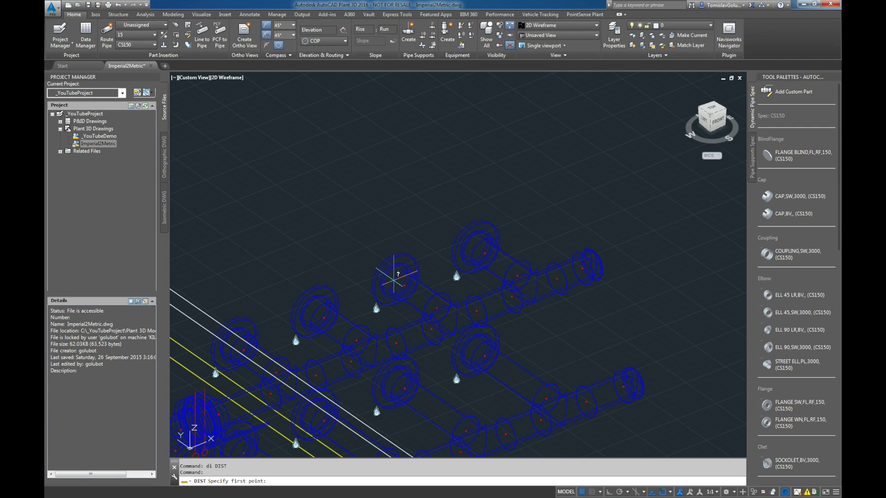
left_click(394, 276)
left_click(474, 246)
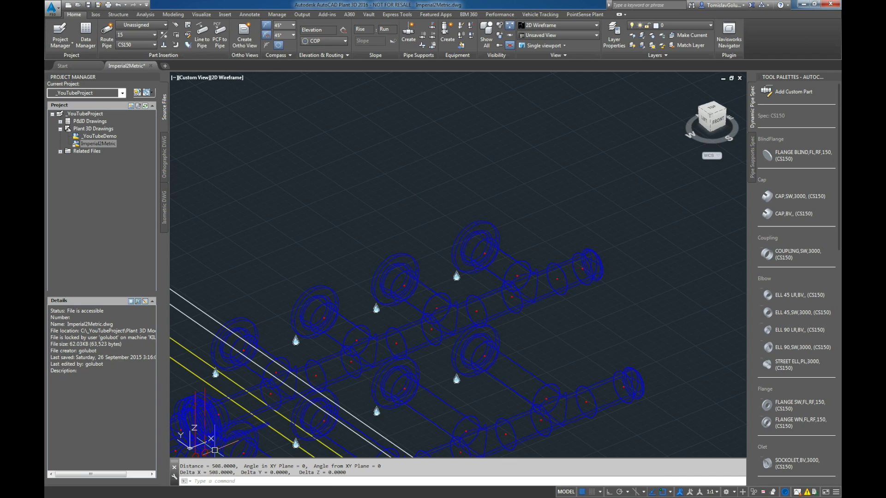
Examine the properties of the straight yellow pipe on line UserDefinedLine-74, including its spec, size and weight units, and deselect it.
scroll(326, 221, "down", 3)
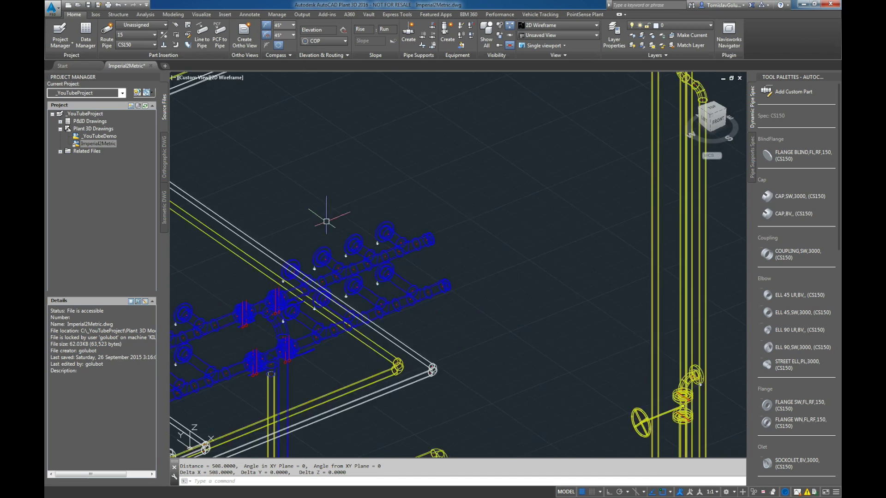
scroll(327, 221, "down", 6)
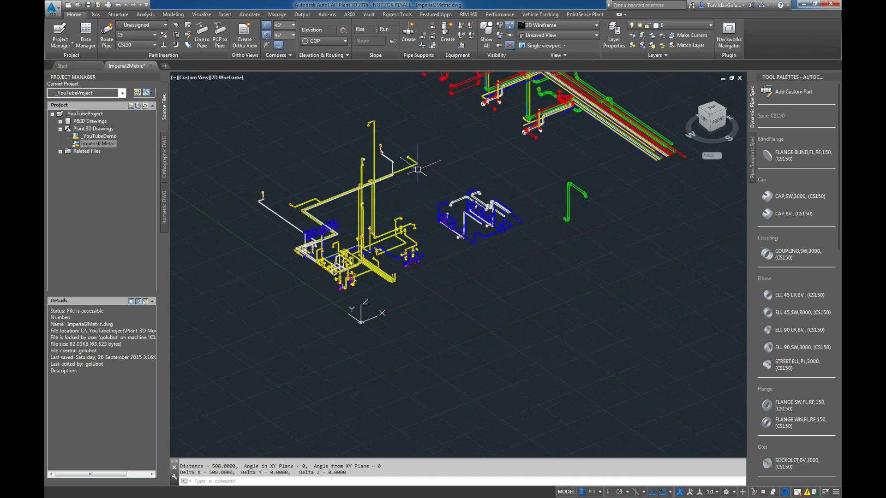
middle_click_drag(417, 170, 410, 247)
scroll(358, 326, "up", 4)
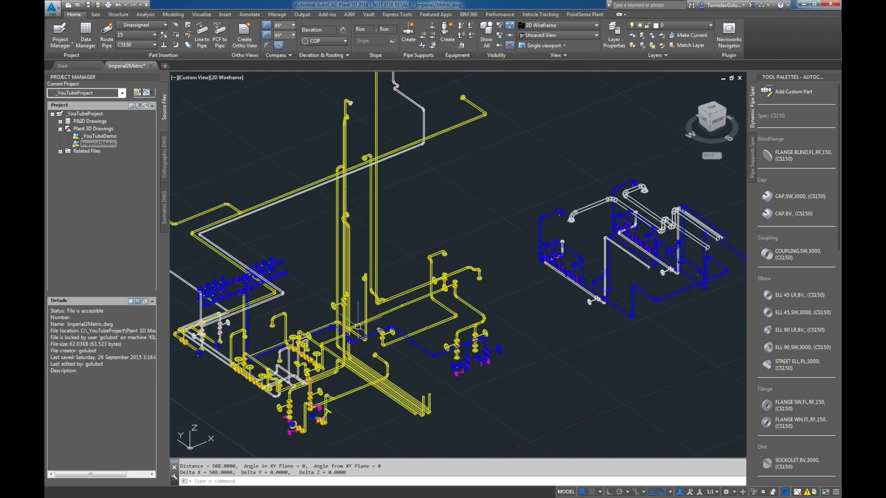
scroll(310, 298, "up", 2)
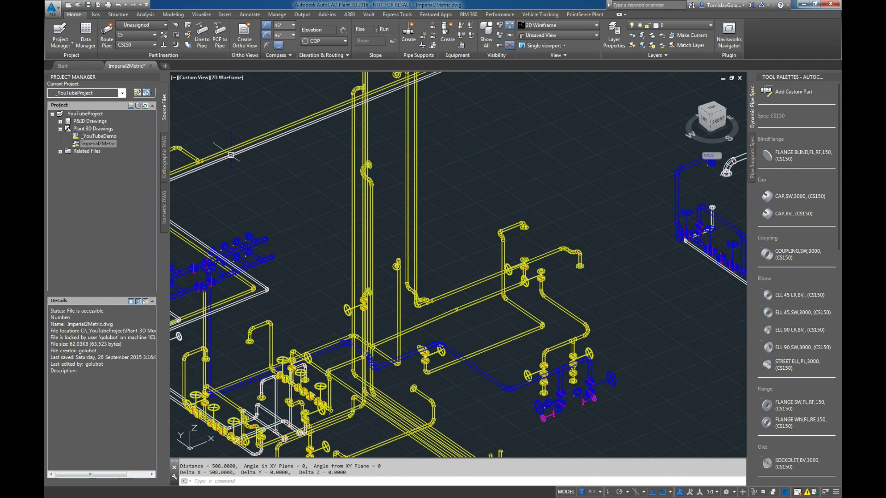
left_click(95, 14)
left_click(74, 15)
left_click(446, 294)
right_click(446, 294)
left_click(459, 277)
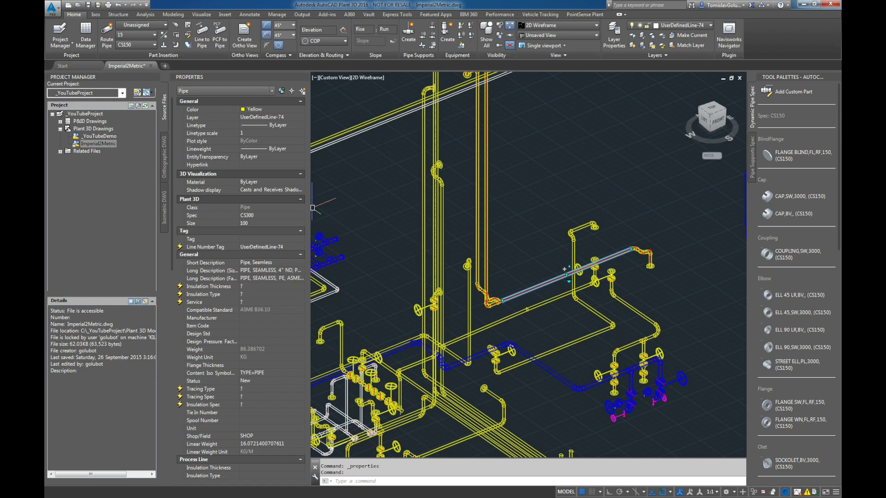
key("Escape")
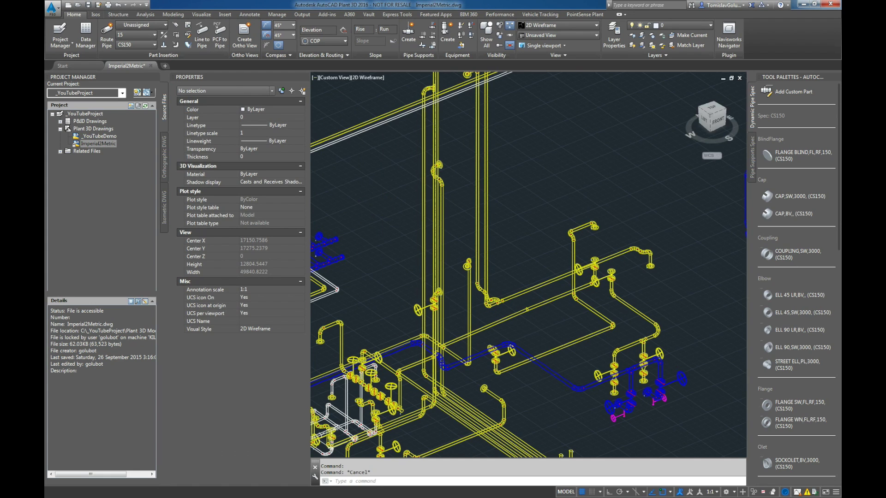
Bring up the commands for creating isometric drawings.
left_click(96, 15)
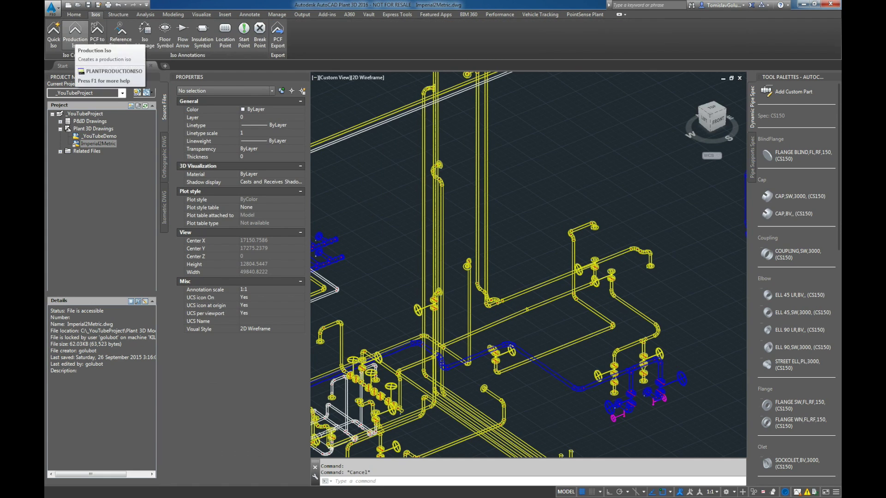